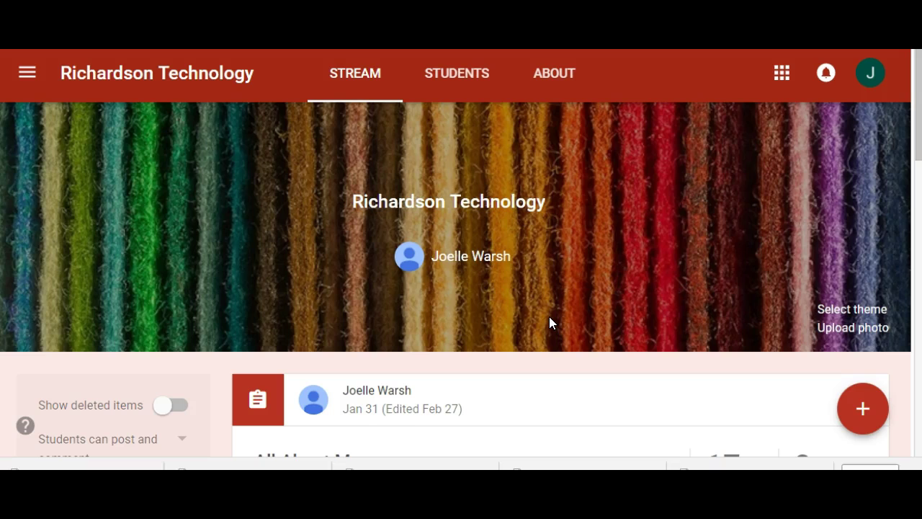
Look over the All About Me assignment post in the class stream and its available post options
scroll(550, 318, down, 2)
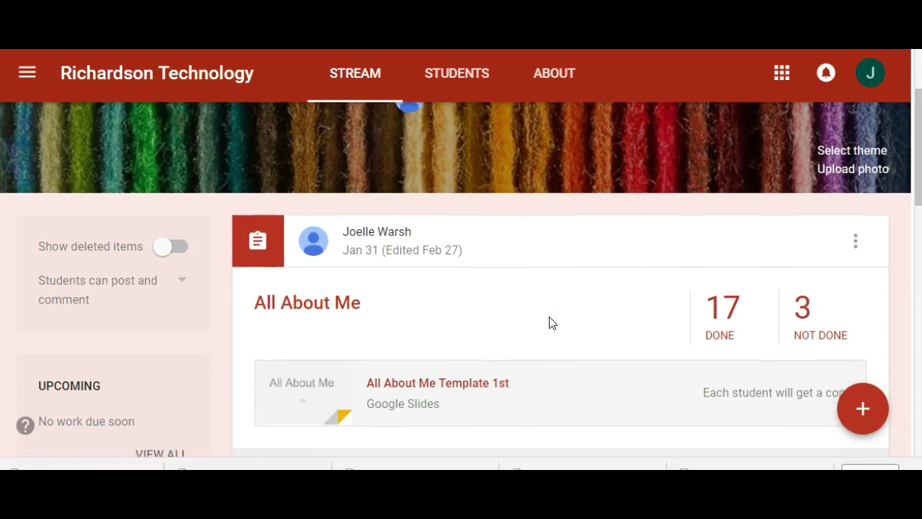
right_click(550, 323)
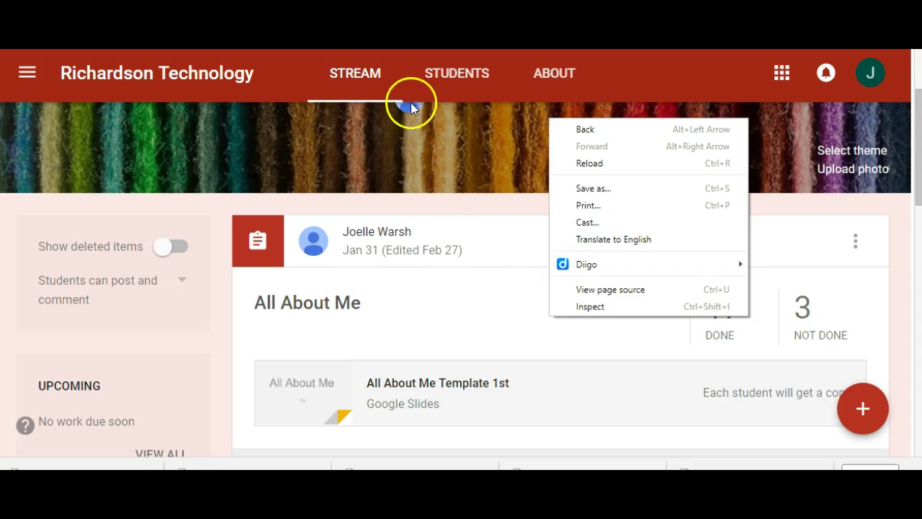
click(504, 302)
scroll(503, 303, down, 2)
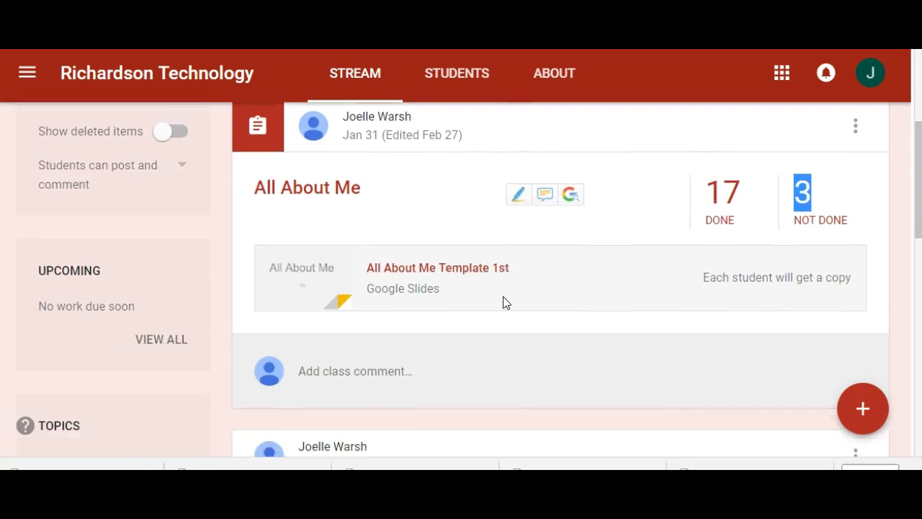
scroll(503, 302, up, 1)
click(340, 257)
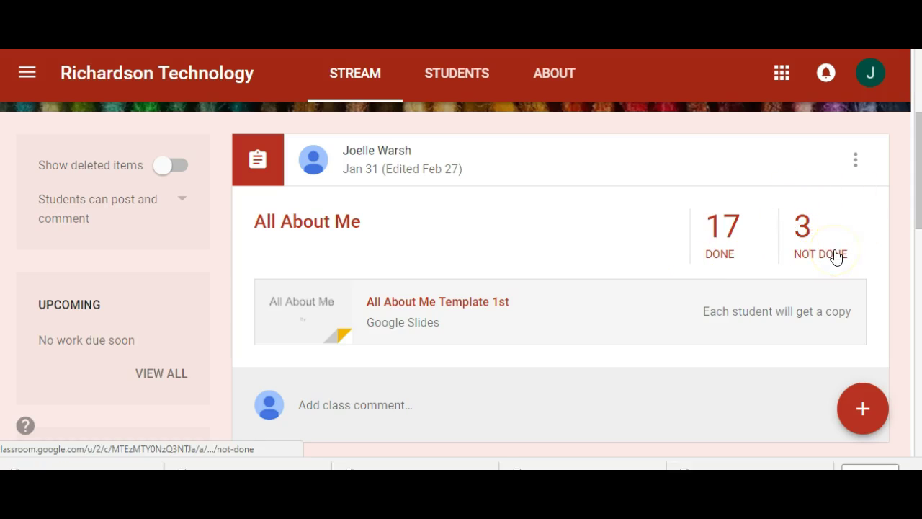
click(855, 165)
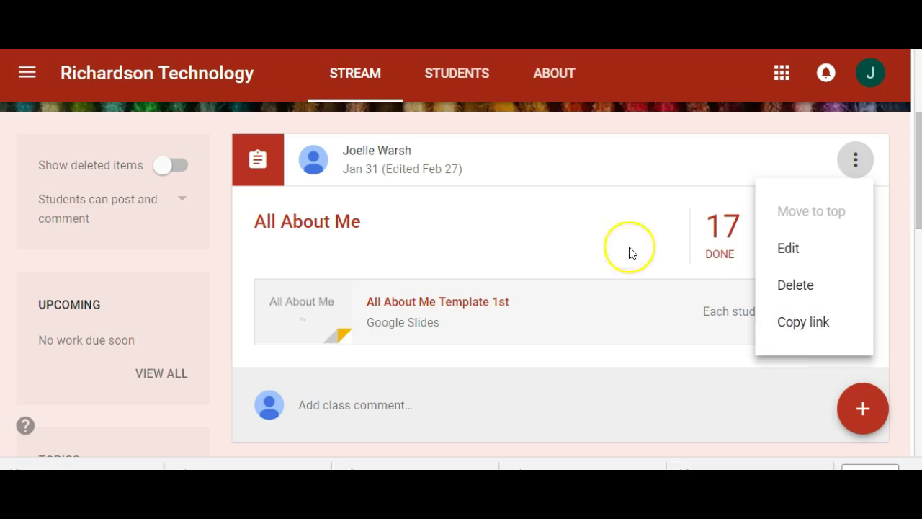
click(616, 182)
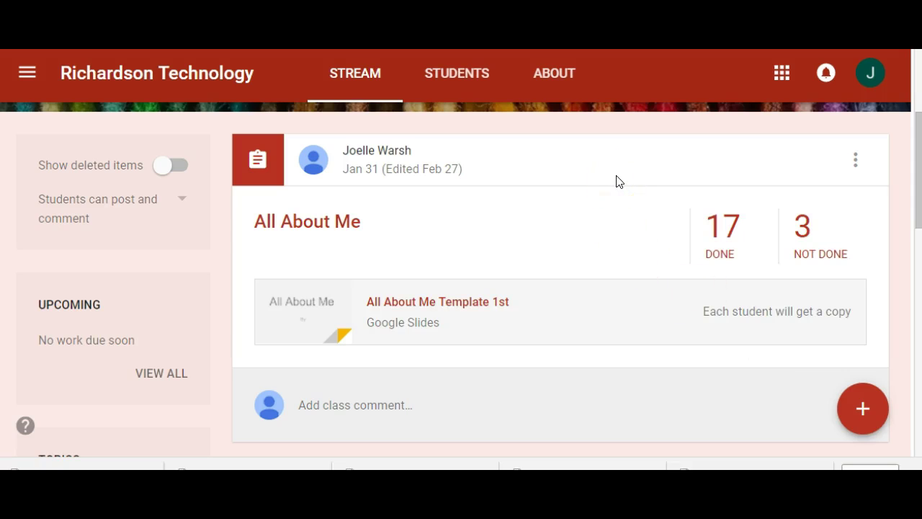
Open the student work for the All About Me assignment and examine the Done and Not done student lists
click(326, 228)
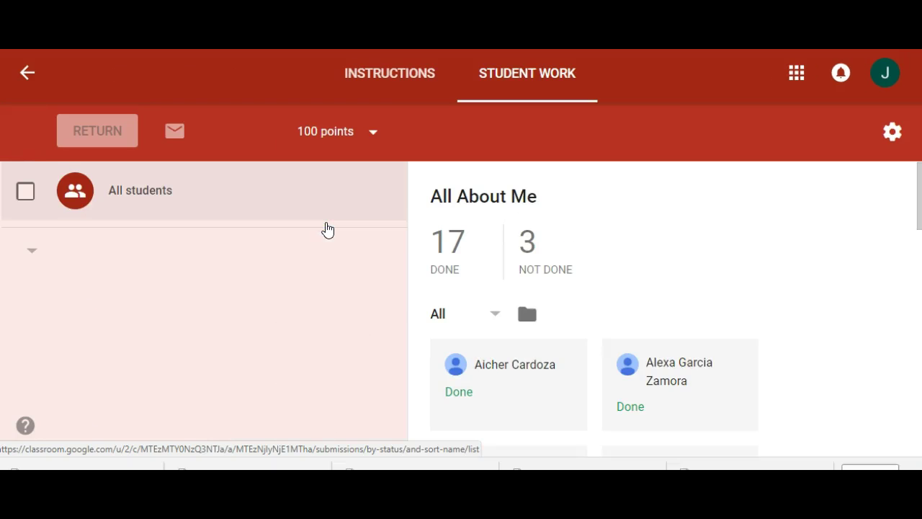
scroll(370, 296, down, 1)
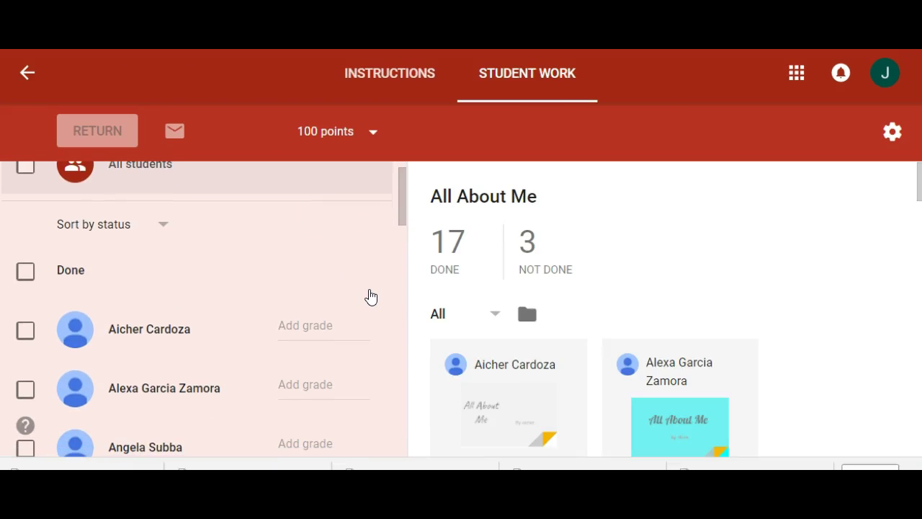
scroll(370, 295, down, 5)
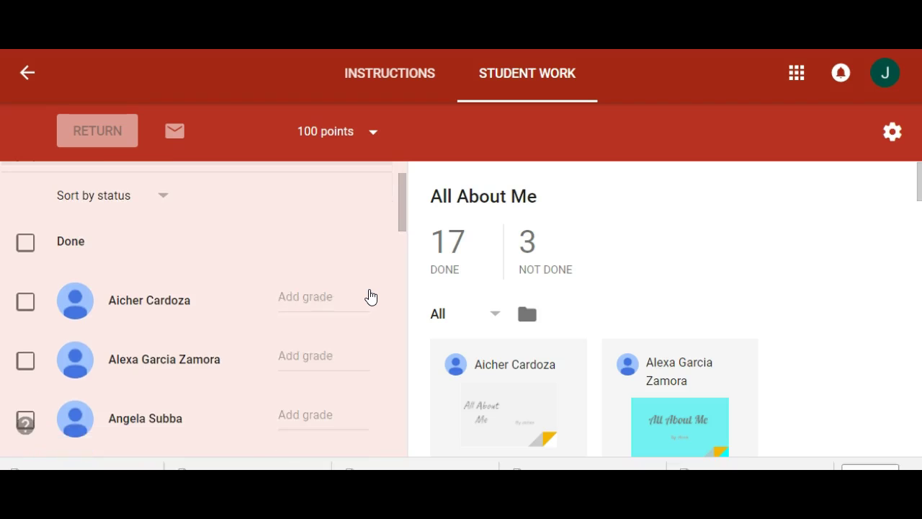
scroll(370, 295, up, 5)
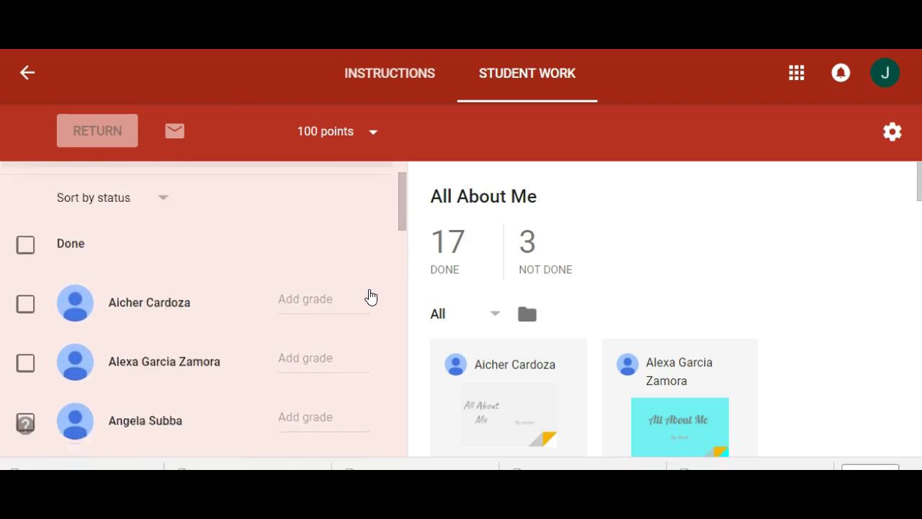
scroll(370, 295, down, 7)
scroll(369, 295, down, 10)
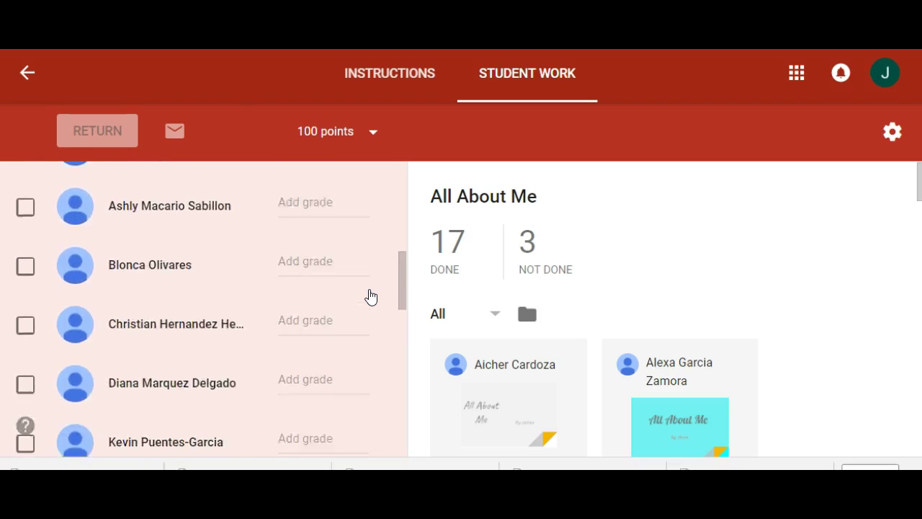
scroll(370, 289, down, 3)
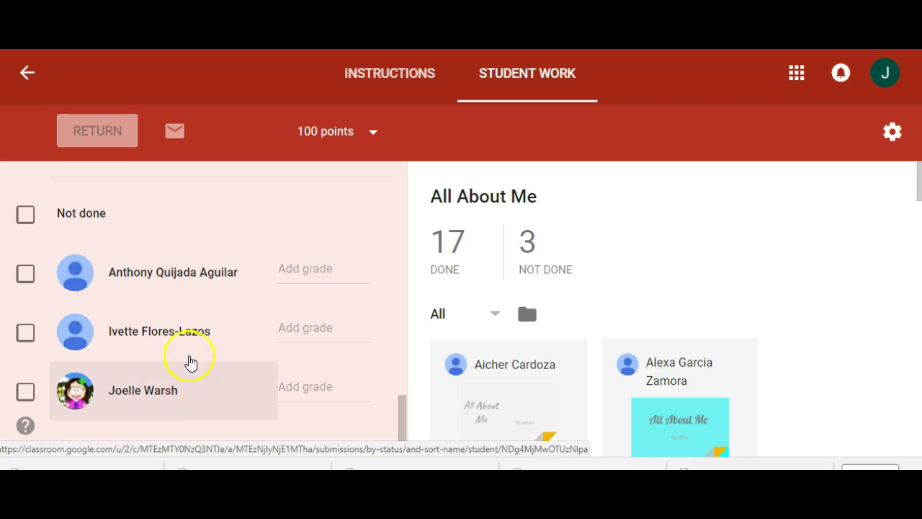
scroll(195, 346, up, 5)
Review the submission thumbnails and view the first student's All About Me slides, returning to the student work page
scroll(663, 245, down, 1)
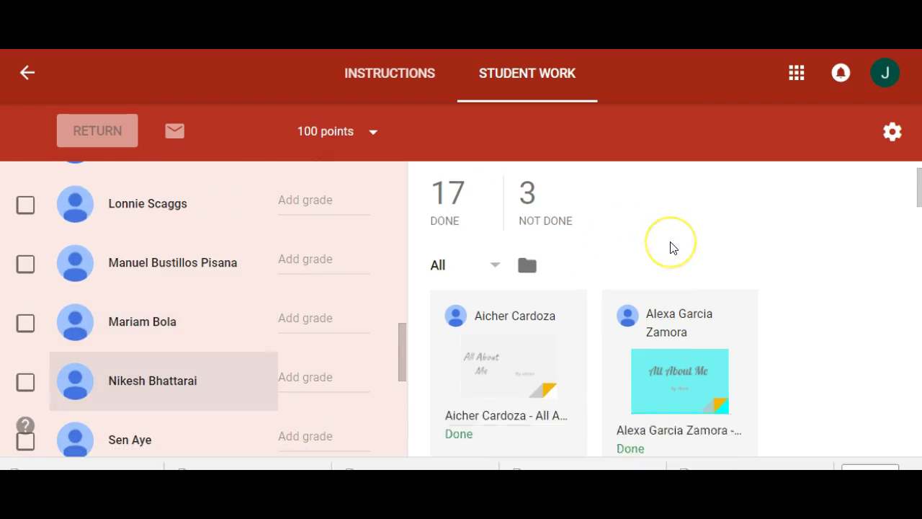
scroll(670, 245, down, 2)
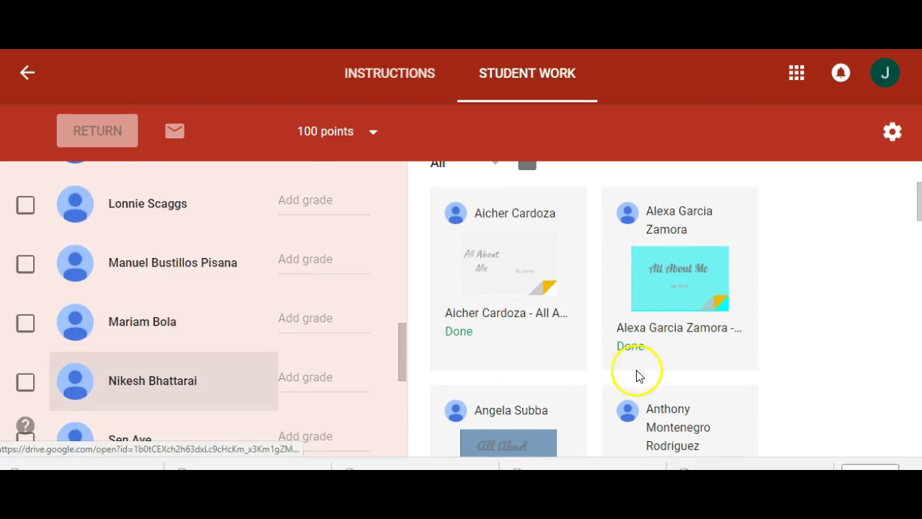
click(504, 274)
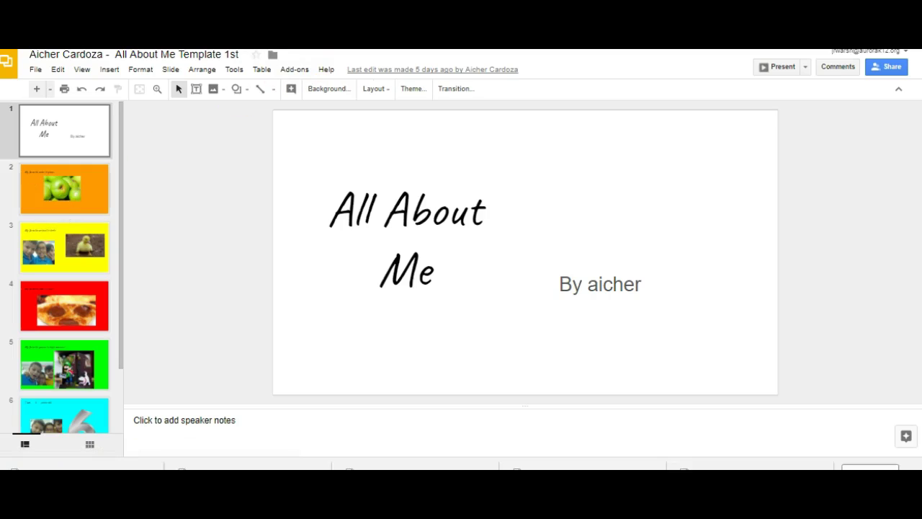
key(ctrl+w)
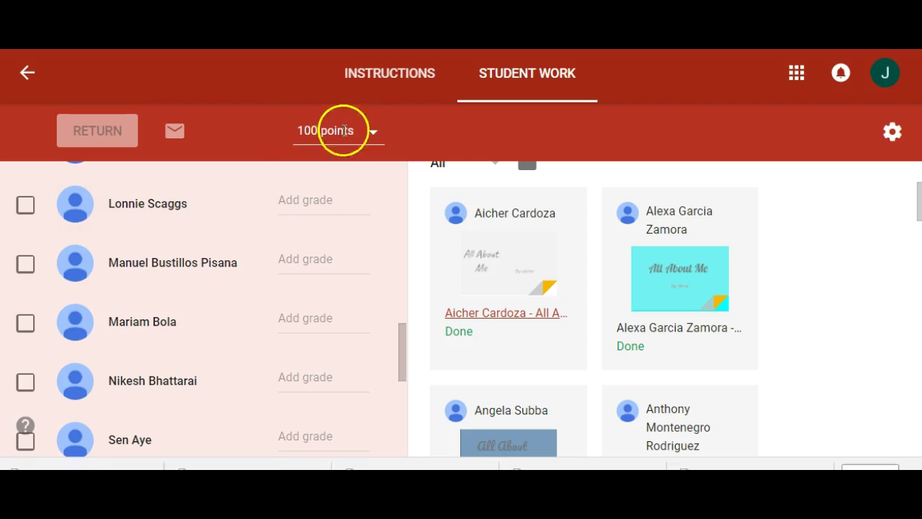
Set the All About Me assignment's point value to 10 and confirm the update
click(374, 132)
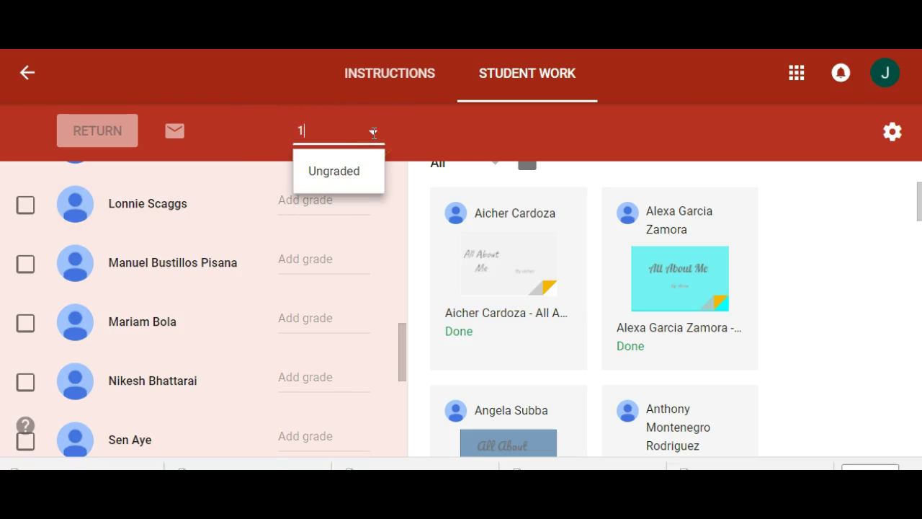
text(10)
key(Return)
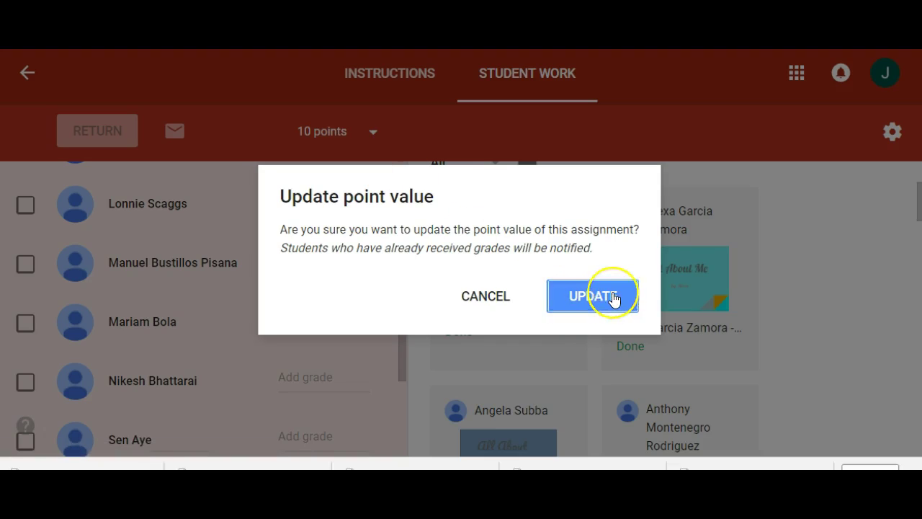
click(613, 298)
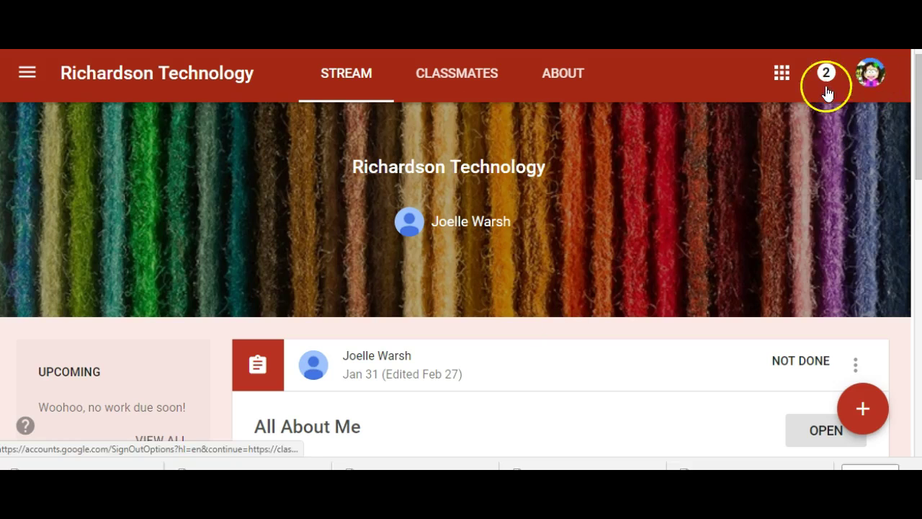
Switch to the student account's class stream and open the All About Me assignment
scroll(740, 239, down, 3)
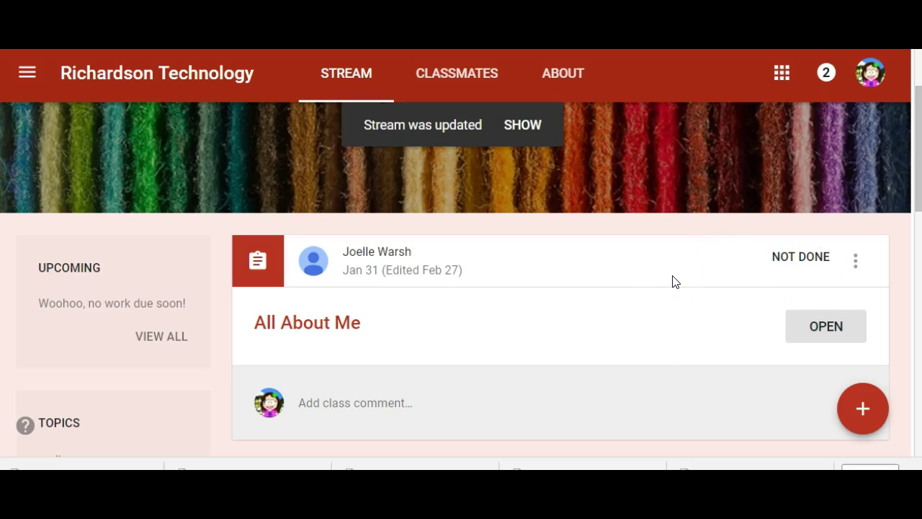
scroll(572, 377, down, 1)
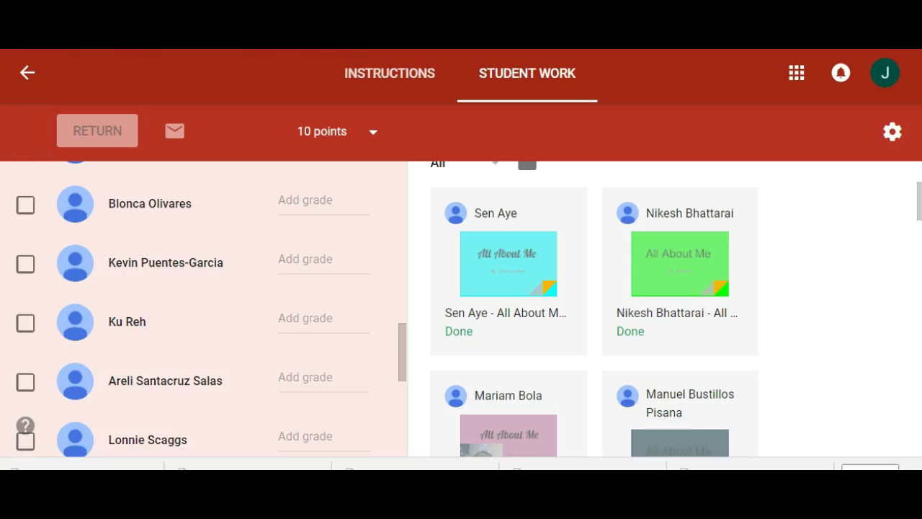
click(28, 73)
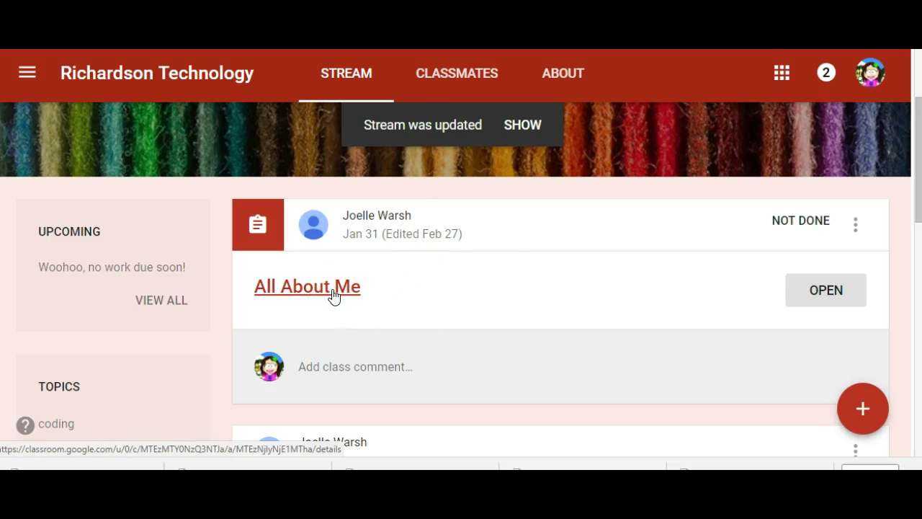
click(826, 289)
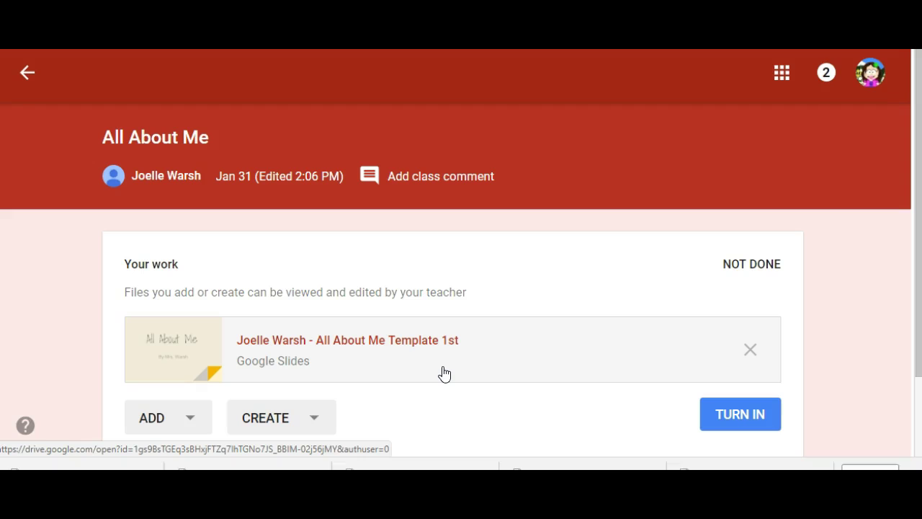
Turn in the student's All About Me assignment with the attached slides file
click(432, 371)
scroll(431, 371, down, 1)
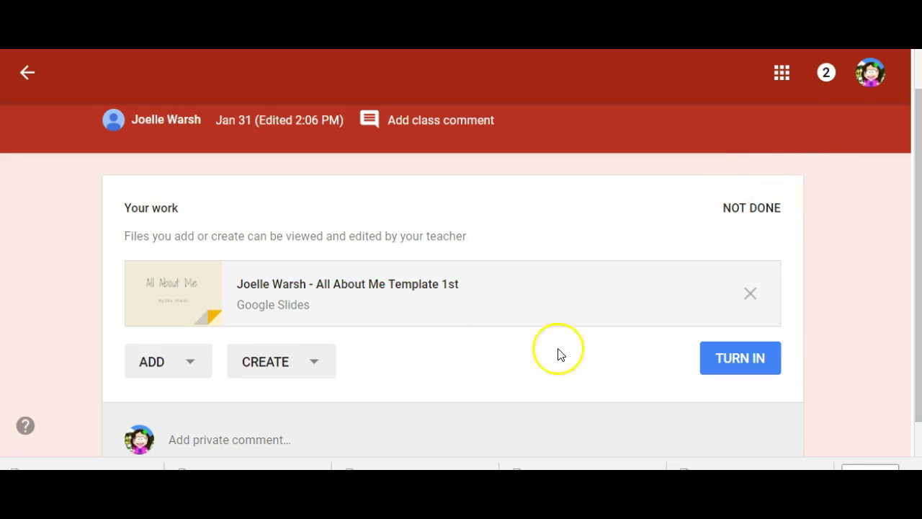
click(712, 356)
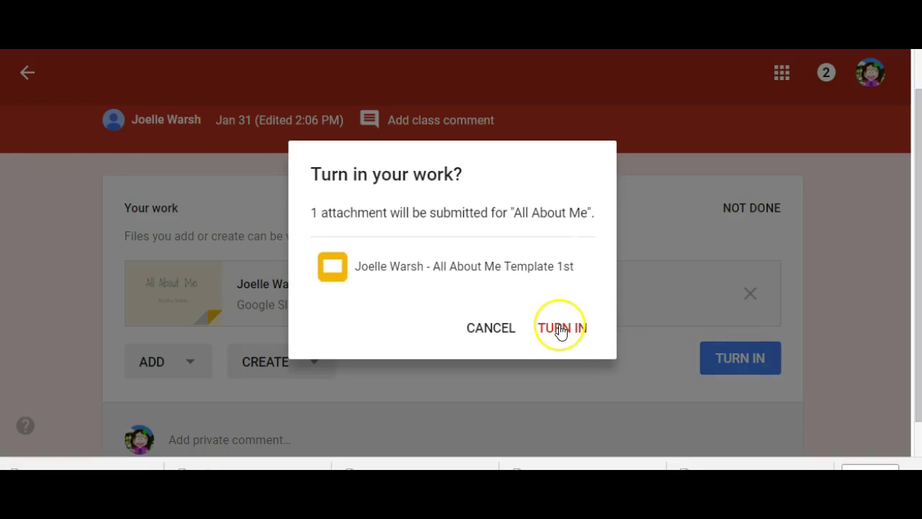
click(562, 330)
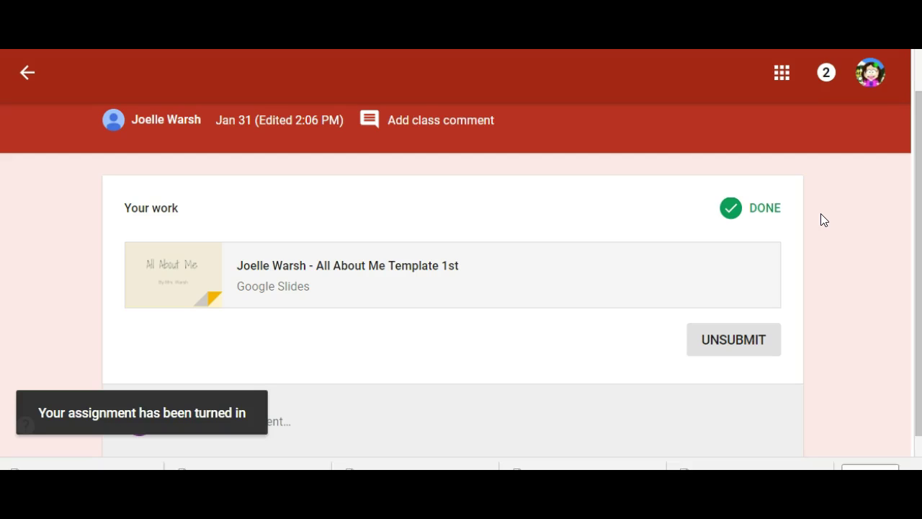
Unsubmit the student's All About Me assignment and open the private comment field below it
click(729, 347)
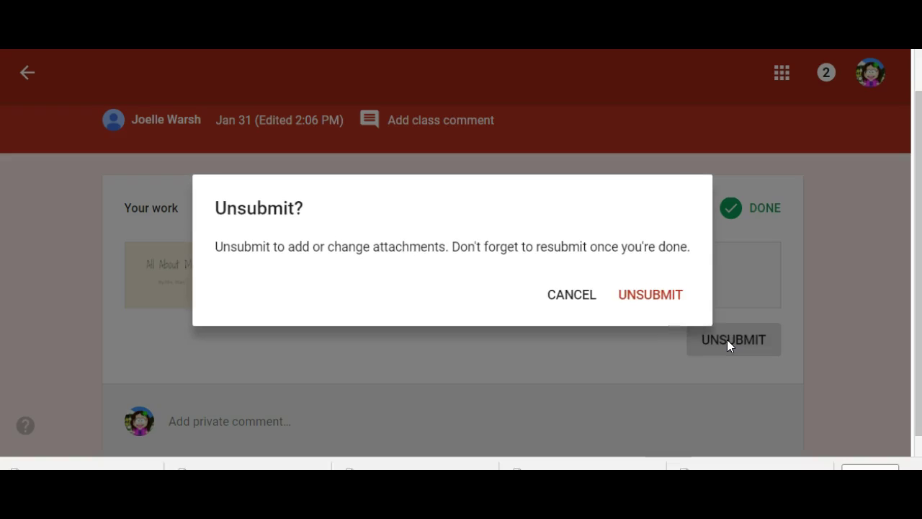
click(664, 294)
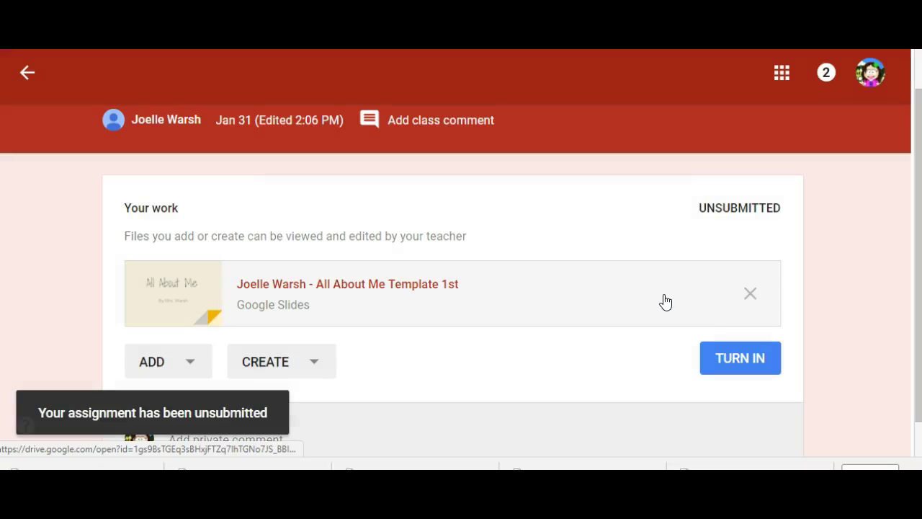
click(431, 427)
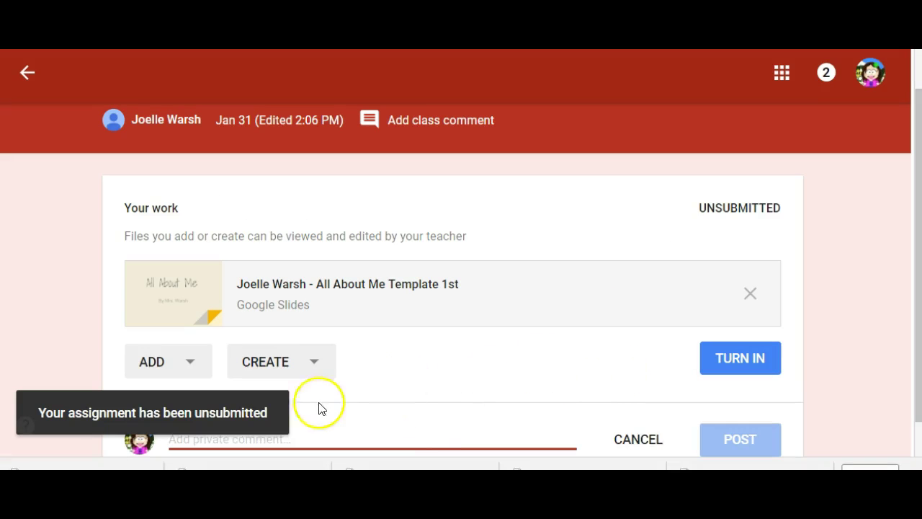
scroll(427, 374, down, 1)
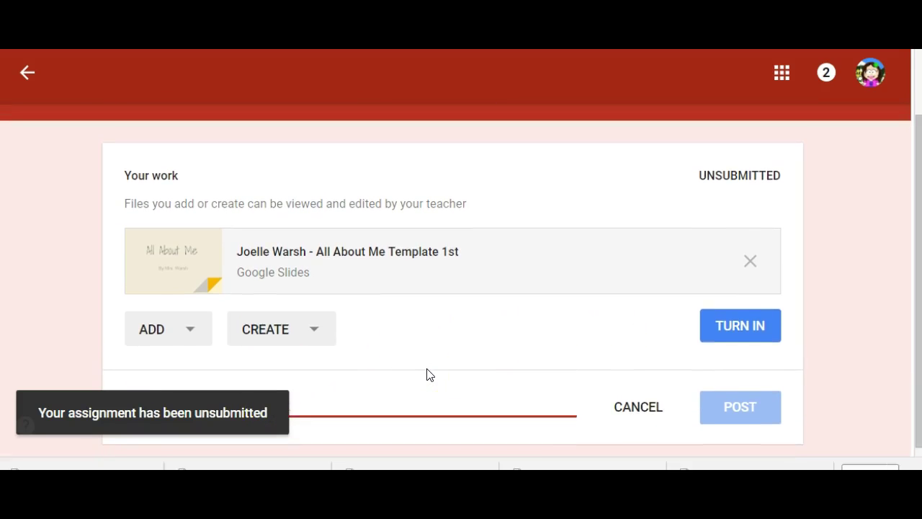
scroll(428, 375, up, 1)
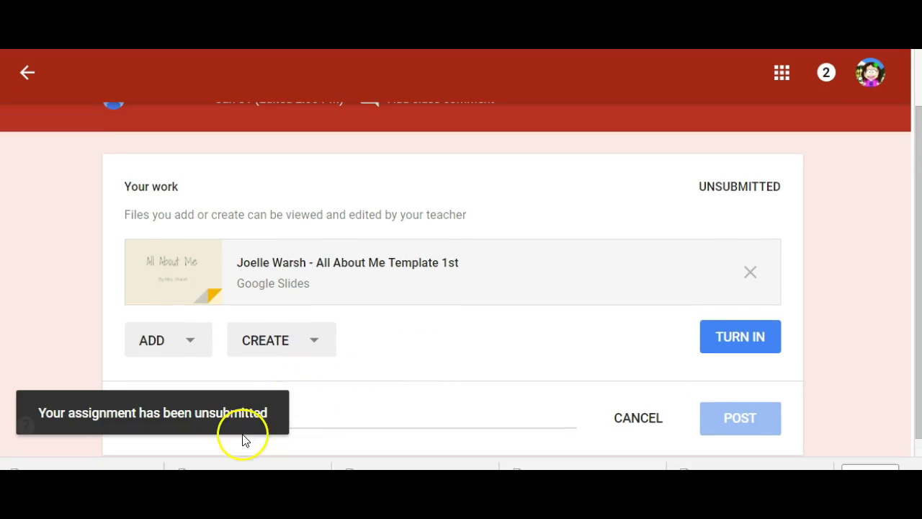
scroll(380, 399, down, 1)
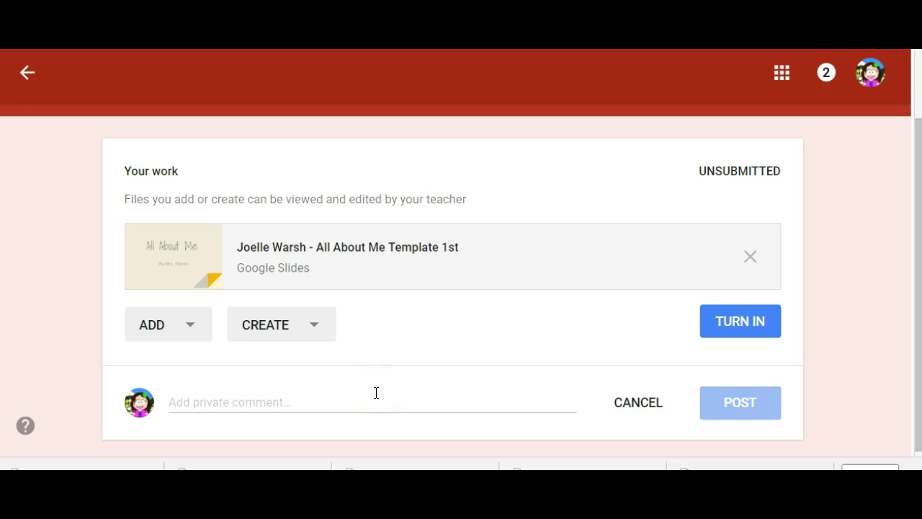
Examine which kinds of attachments can be added and which file types can be created for the student's work
click(189, 328)
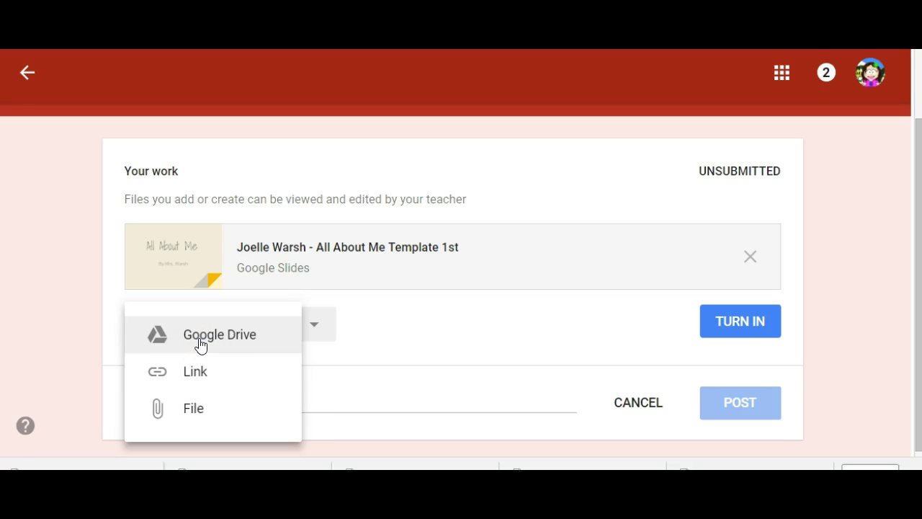
click(196, 371)
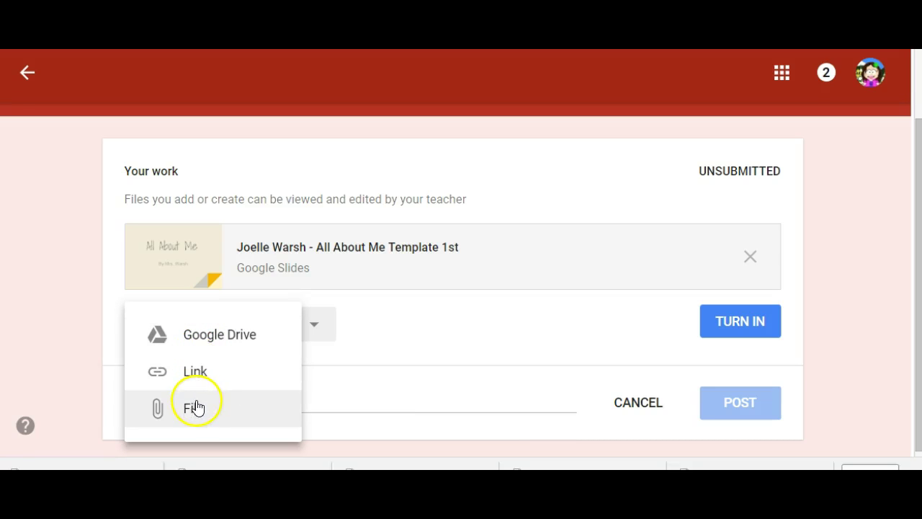
click(455, 324)
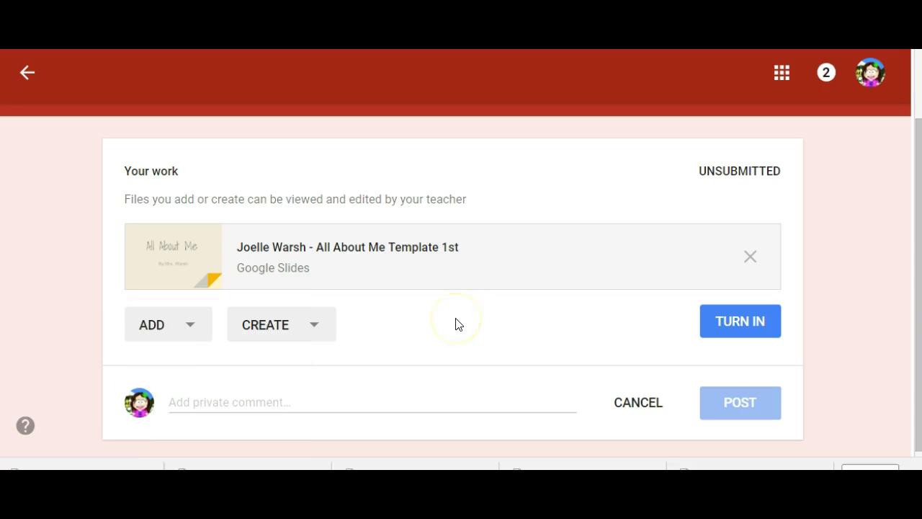
click(322, 330)
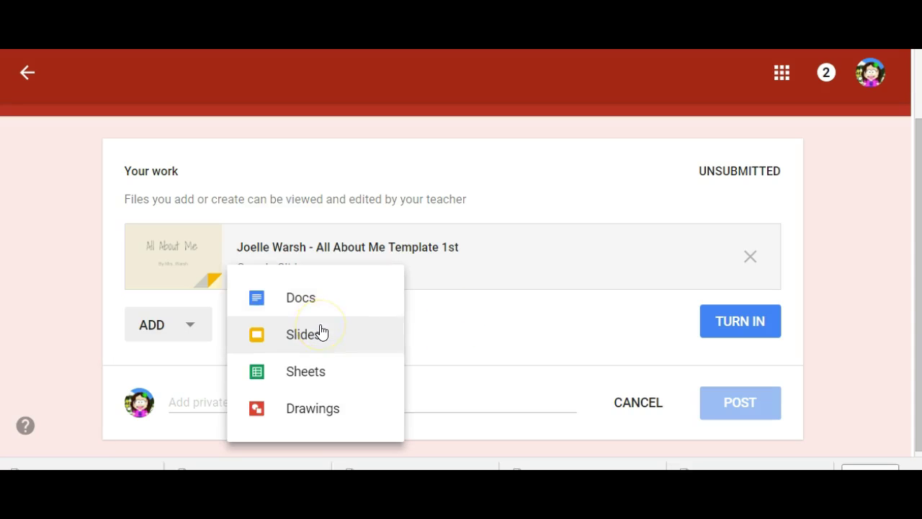
click(475, 318)
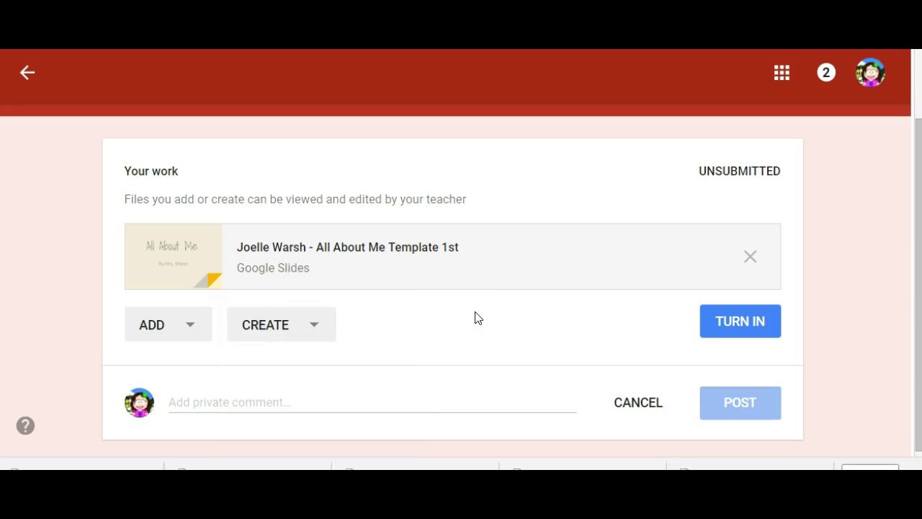
click(66, 427)
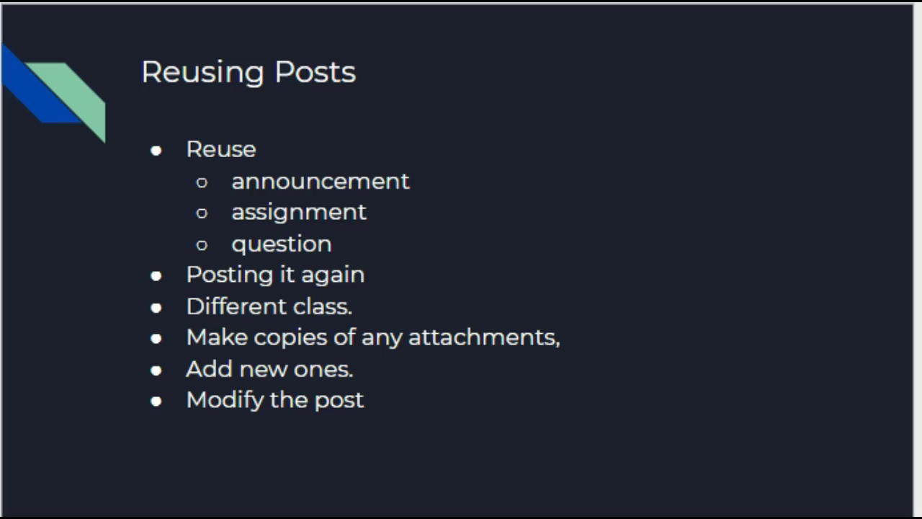